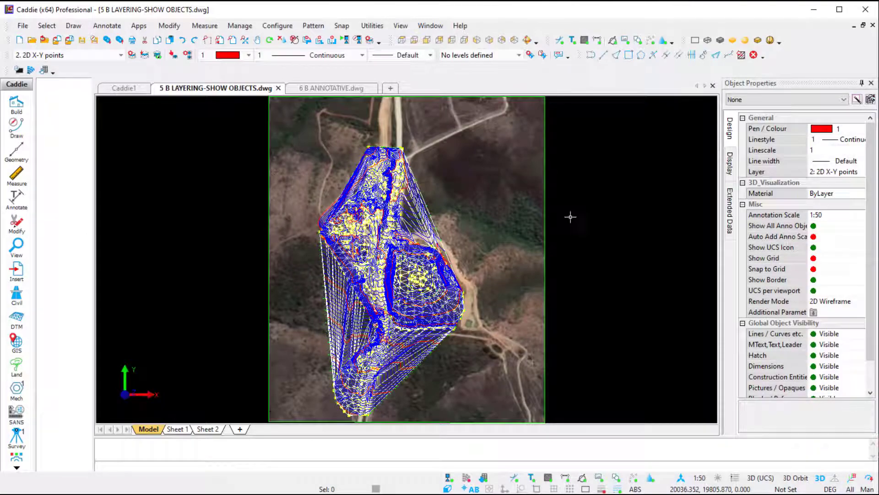
Inspect the survey drawing in plan and switch it to an isometric 3D view
{"action": "scroll", "coordinate": [382, 273], "scroll_direction": "up", "scroll_amount": 5}
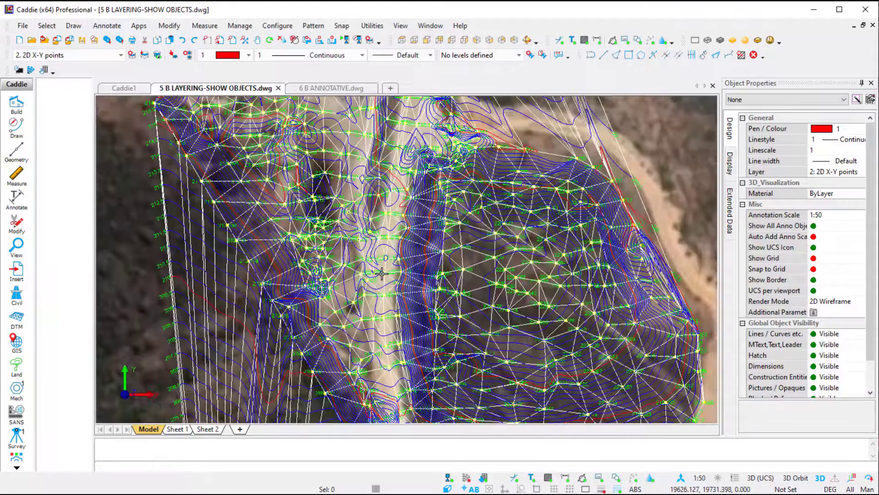
{"action": "scroll", "coordinate": [391, 262], "scroll_direction": "down", "scroll_amount": 5}
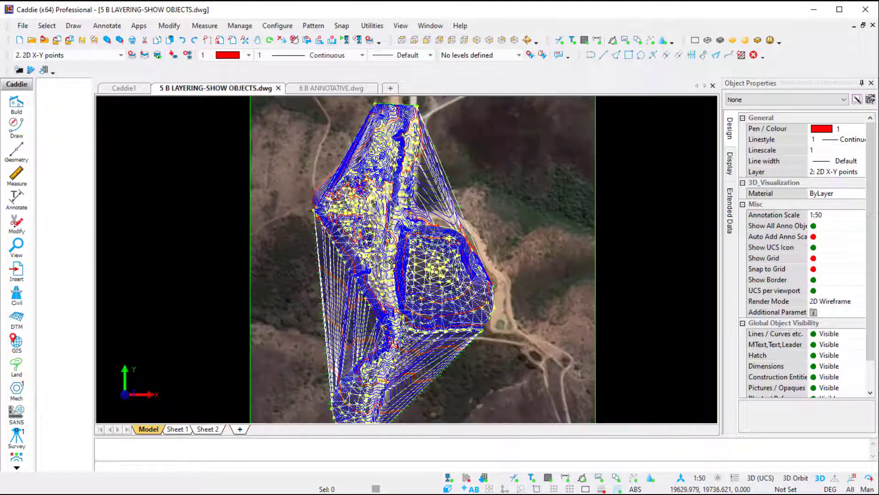
{"action": "scroll", "coordinate": [390, 261], "scroll_direction": "down", "scroll_amount": 1}
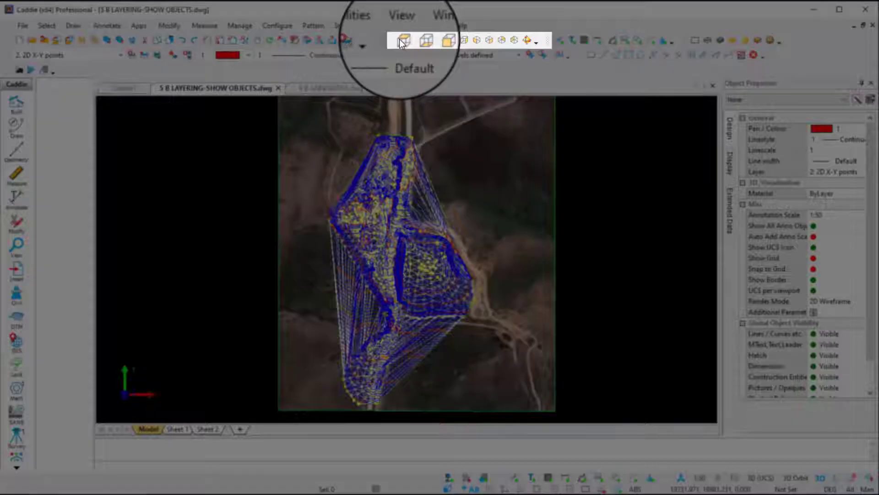
{"action": "left_click", "coordinate": [477, 41]}
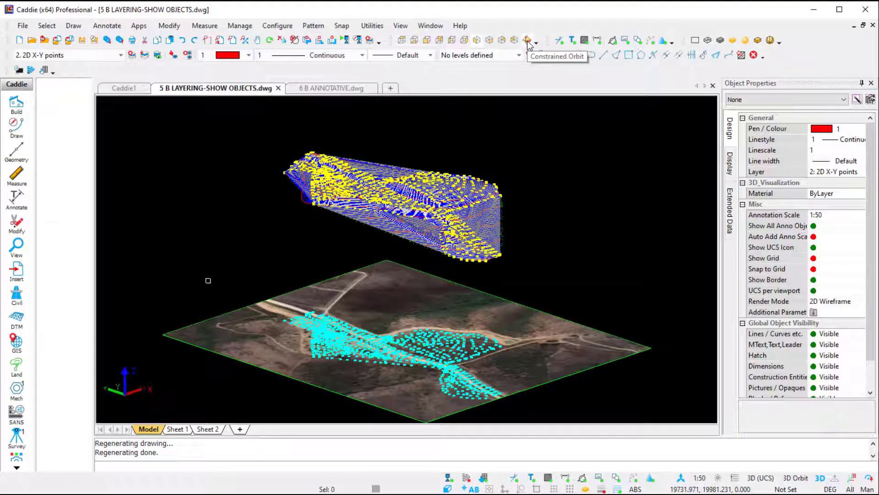
Orbit the terrain model and site image with Constrained Orbit to view them from low and raised angles, and finish with a raised view
{"action": "left_click", "coordinate": [527, 40]}
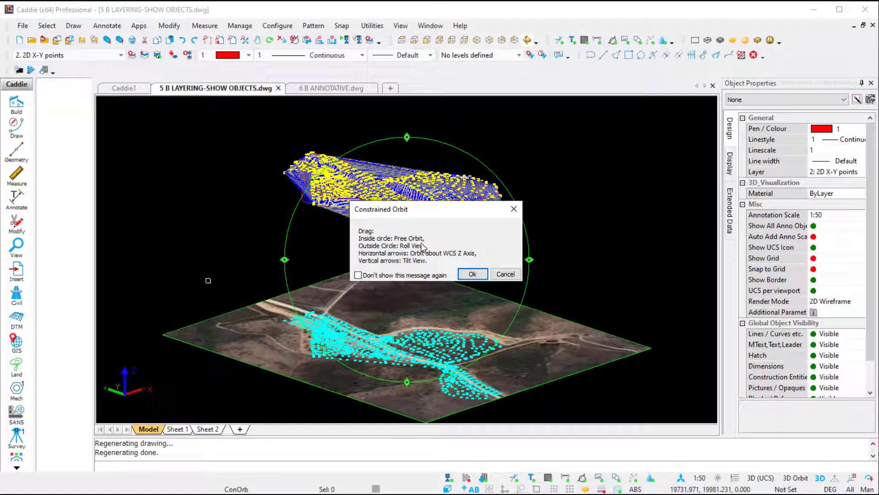
{"action": "left_click", "coordinate": [461, 273]}
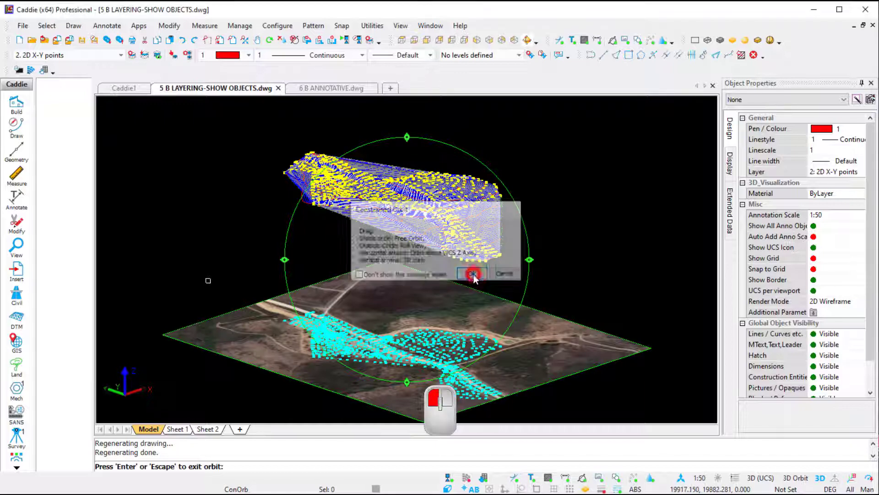
{"action": "mouse_move", "coordinate": [422, 287]}
{"action": "left_mouse_down"}
{"action": "mouse_move", "coordinate": [414, 306]}
{"action": "mouse_move", "coordinate": [379, 287]}
{"action": "mouse_move", "coordinate": [436, 302]}
{"action": "mouse_move", "coordinate": [440, 285]}
{"action": "mouse_move", "coordinate": [414, 299]}
{"action": "left_mouse_up"}
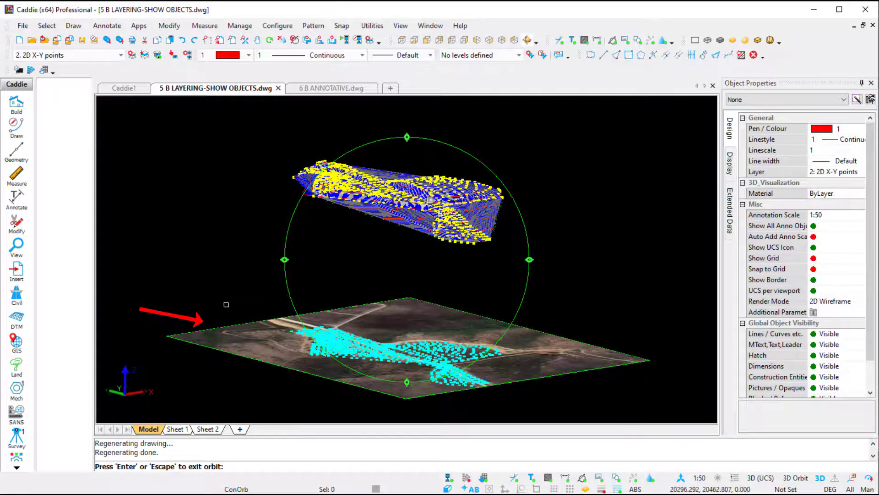
{"action": "scroll", "coordinate": [429, 200], "scroll_direction": "up", "scroll_amount": 4}
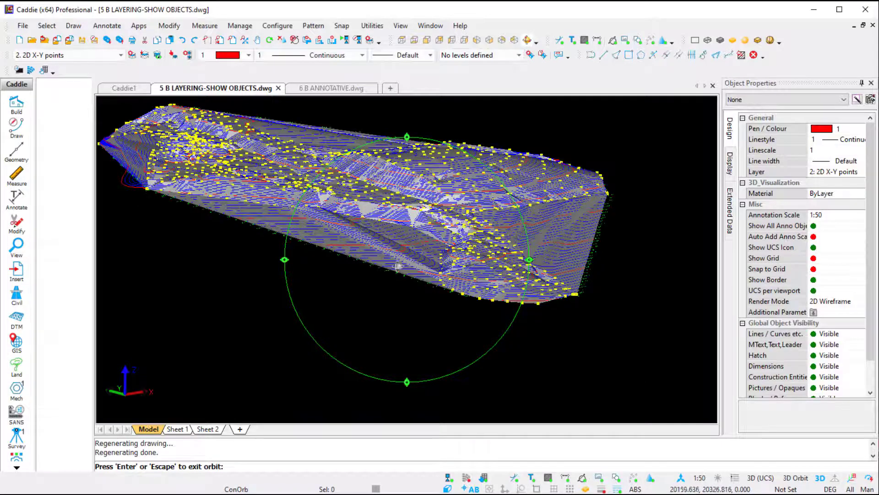
{"action": "scroll", "coordinate": [457, 237], "scroll_direction": "up", "scroll_amount": 3}
{"action": "scroll", "coordinate": [457, 237], "scroll_direction": "down", "scroll_amount": 6}
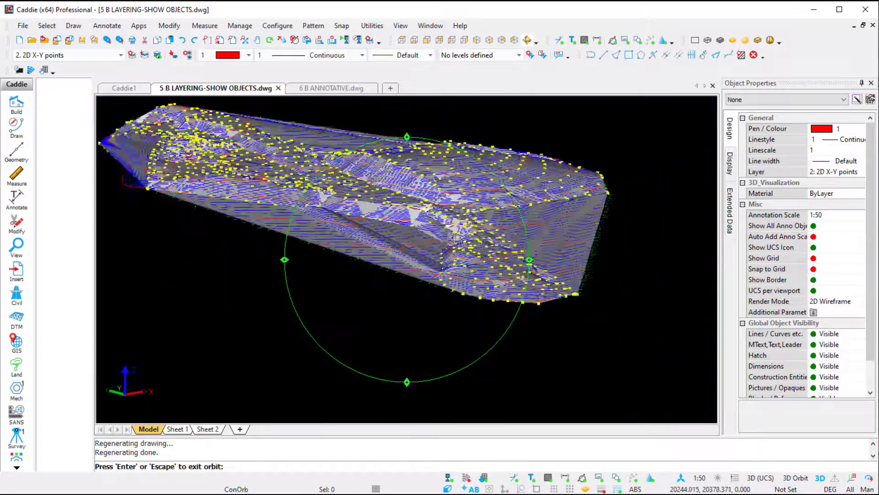
{"action": "left_click_drag", "start_coordinate": [402, 310], "coordinate": [402, 290]}
{"action": "key", "text": "Escape"}
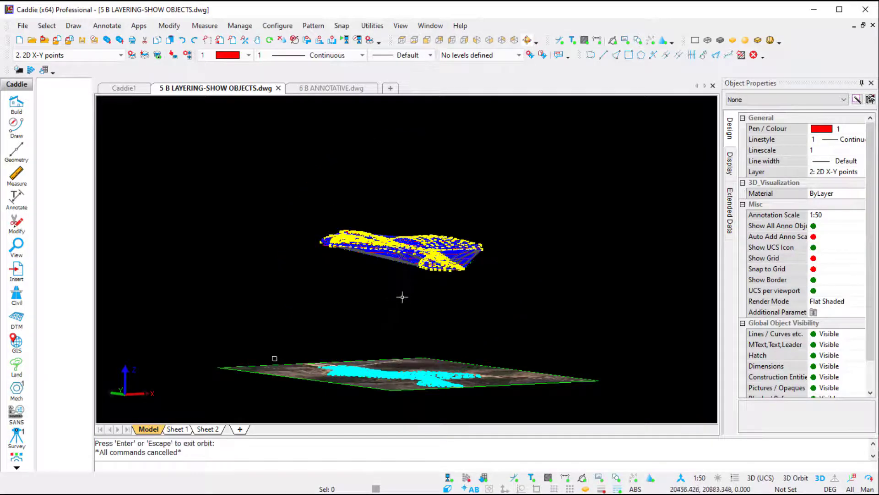
{"action": "middle_click_drag", "start_coordinate": [402, 290], "coordinate": [376, 417], "text": "shift"}
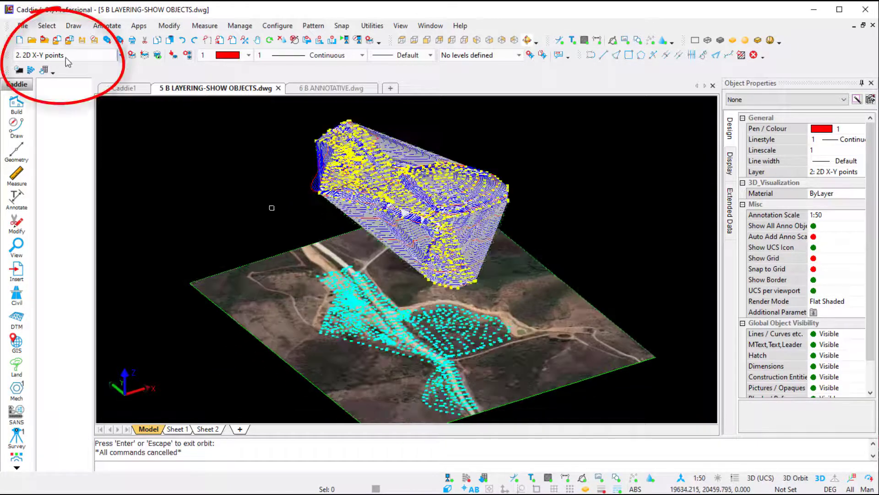
Make layer 4, Triangulate, the active layer and leave the line width at Default
{"action": "left_click", "coordinate": [65, 57]}
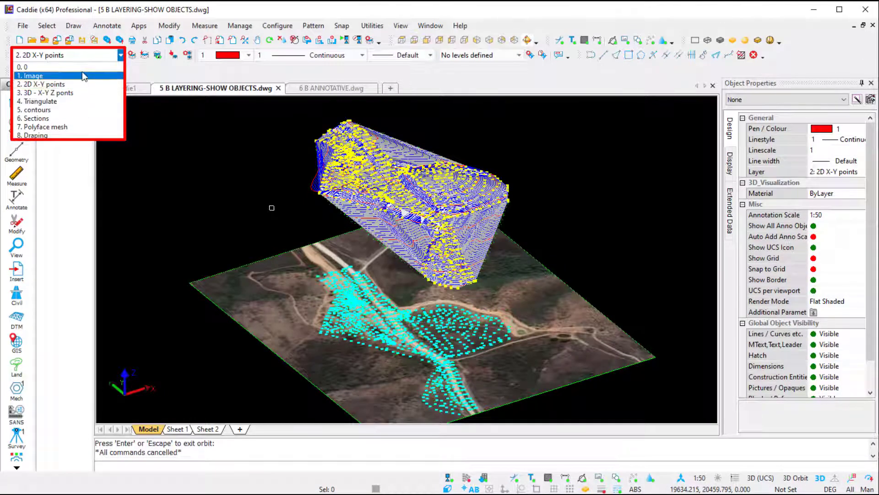
{"action": "left_click", "coordinate": [80, 99]}
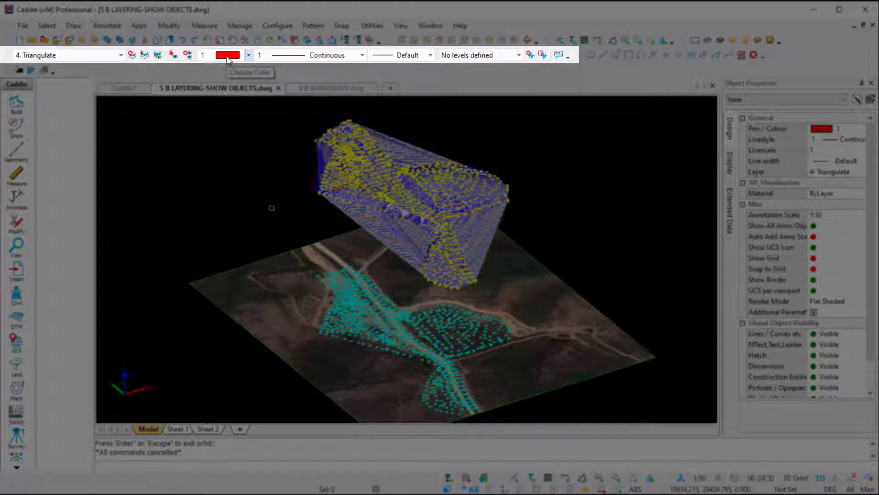
{"action": "left_click", "coordinate": [408, 56]}
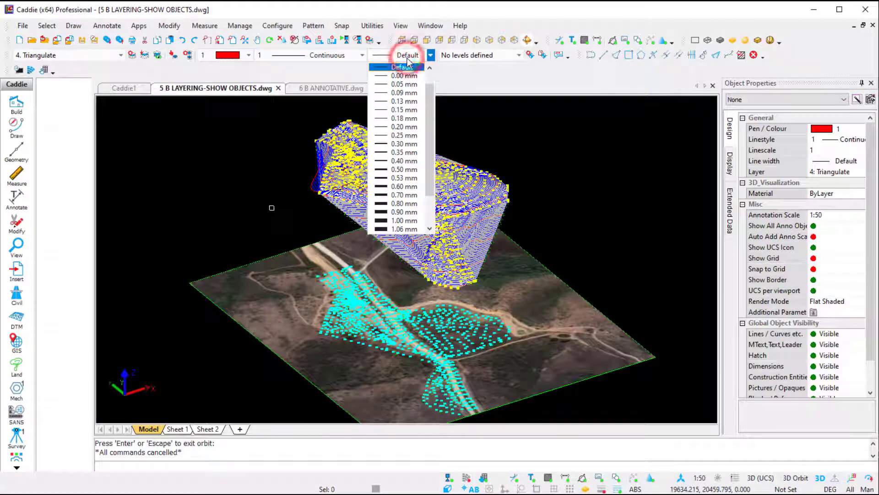
{"action": "left_click", "coordinate": [408, 56]}
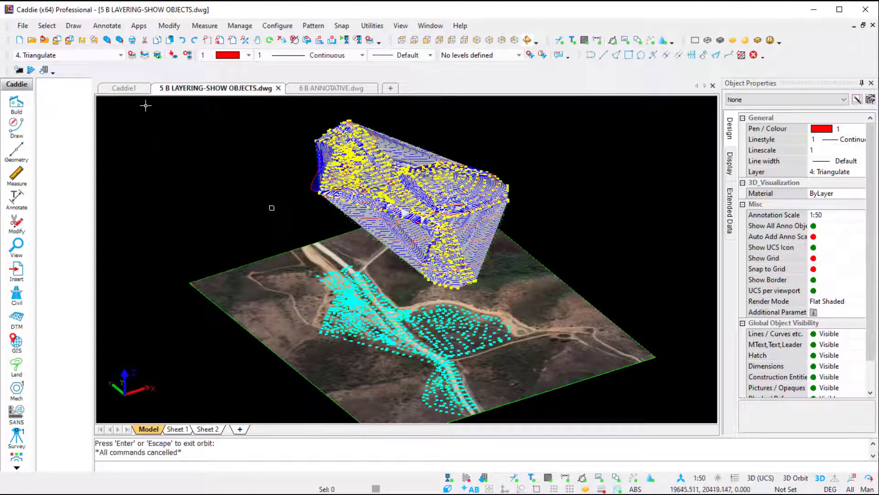
Rename layer 4 to "Triangulate new" in the layer setup
{"action": "left_click", "coordinate": [130, 54]}
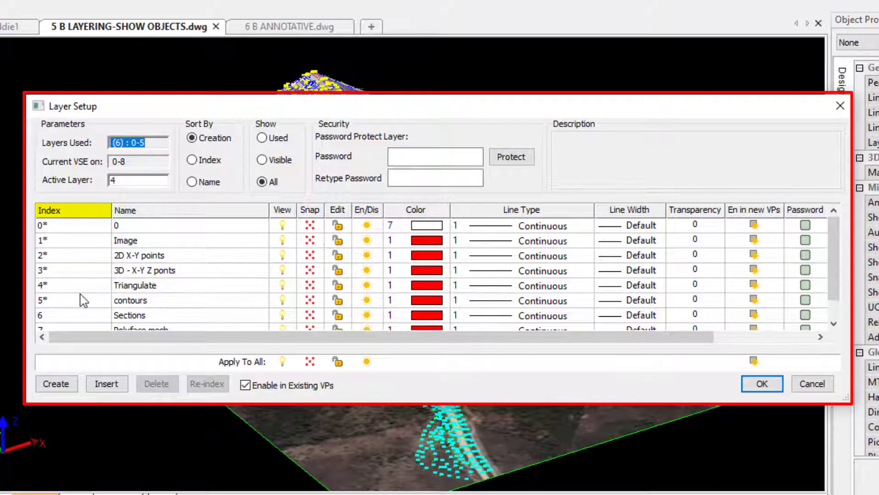
{"action": "left_click", "coordinate": [186, 255]}
{"action": "left_click", "coordinate": [189, 285]}
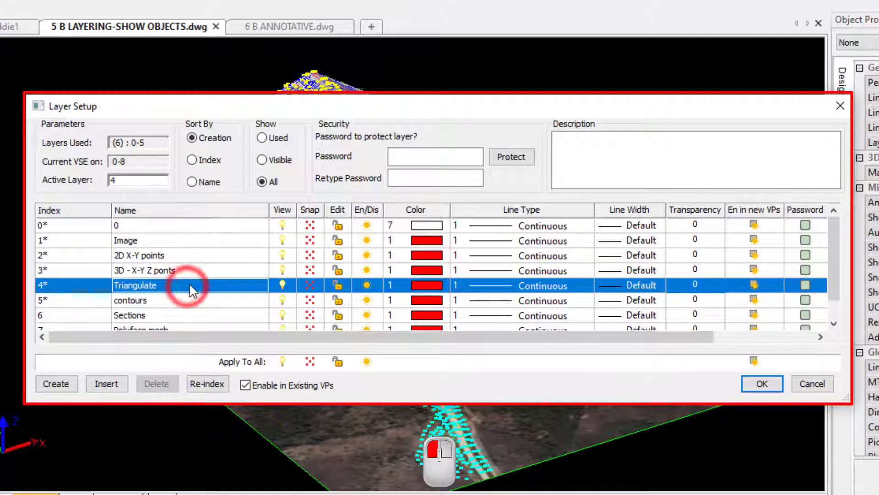
{"action": "left_click", "coordinate": [186, 285]}
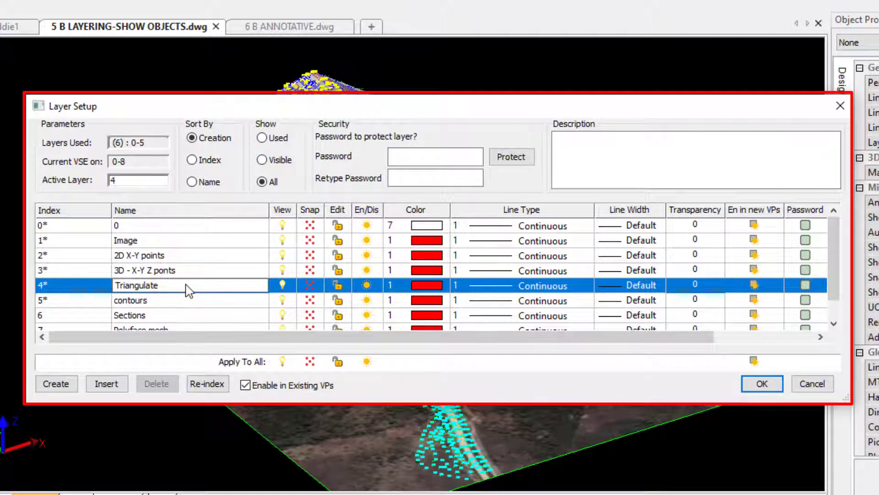
{"action": "left_click", "coordinate": [184, 300]}
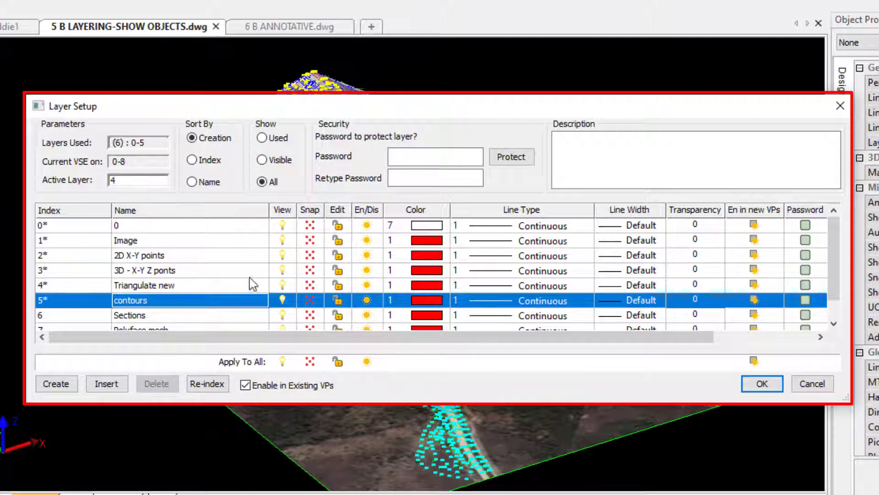
Disable and re-enable the 2D X-Y points layer, turn off its visibility, and apply the layer setup
{"action": "scroll", "coordinate": [283, 315], "scroll_direction": "down", "scroll_amount": 1}
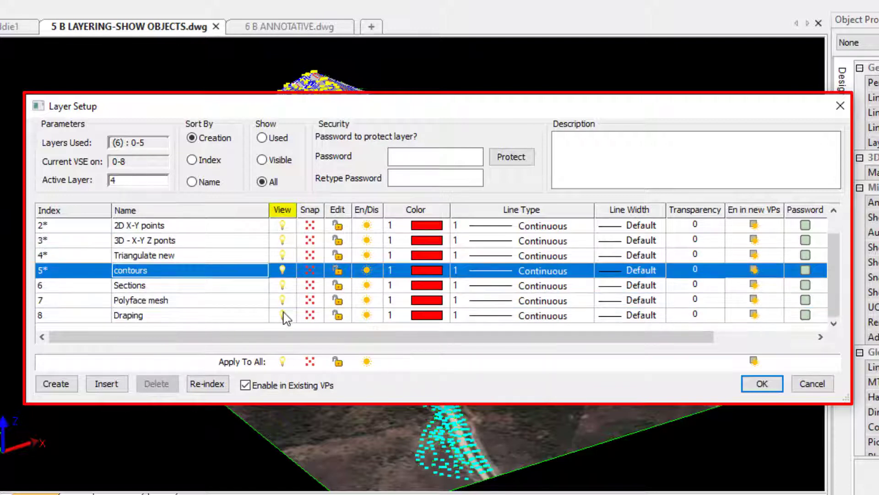
{"action": "scroll", "coordinate": [288, 327], "scroll_direction": "up", "scroll_amount": 1}
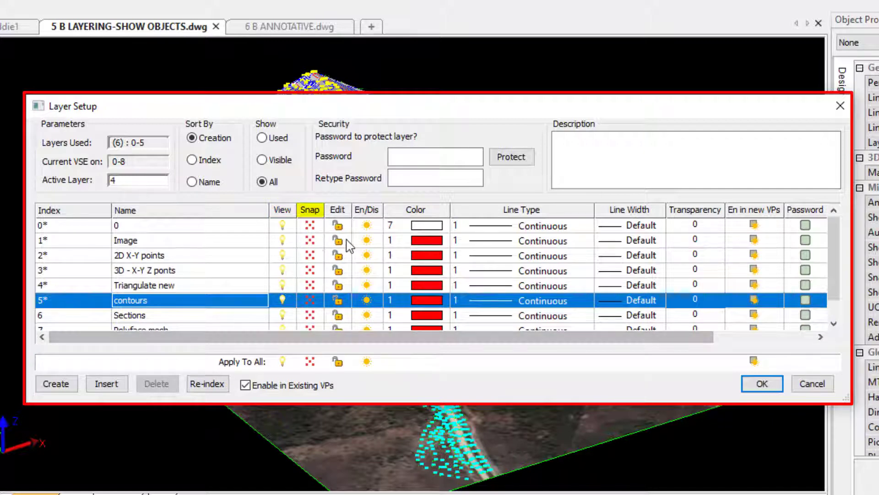
{"action": "scroll", "coordinate": [348, 248], "scroll_direction": "down", "scroll_amount": 1}
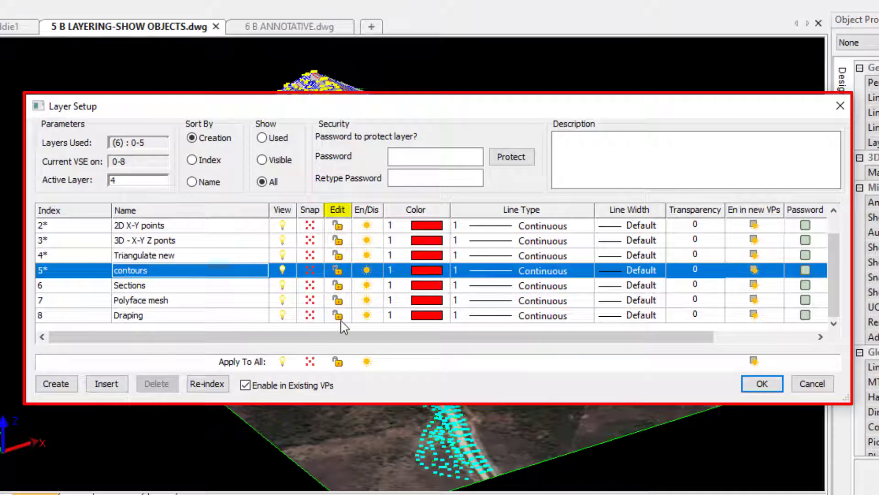
{"action": "scroll", "coordinate": [343, 250], "scroll_direction": "up", "scroll_amount": 1}
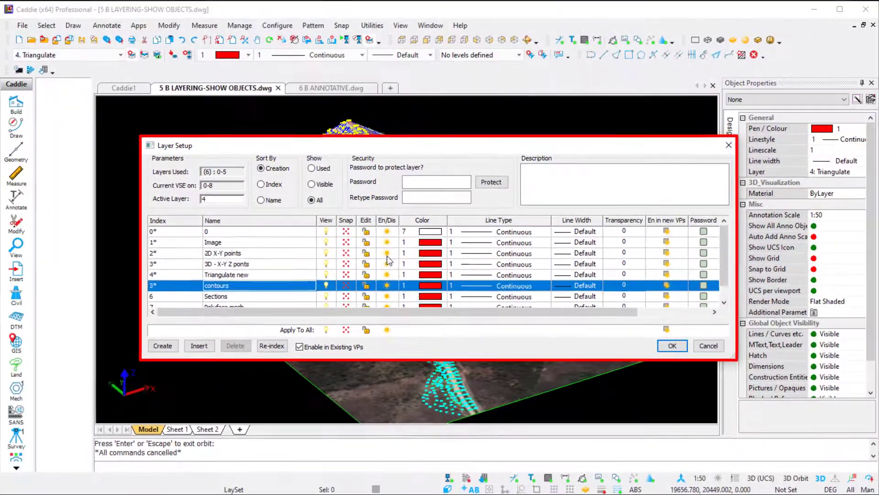
{"action": "left_click", "coordinate": [366, 258]}
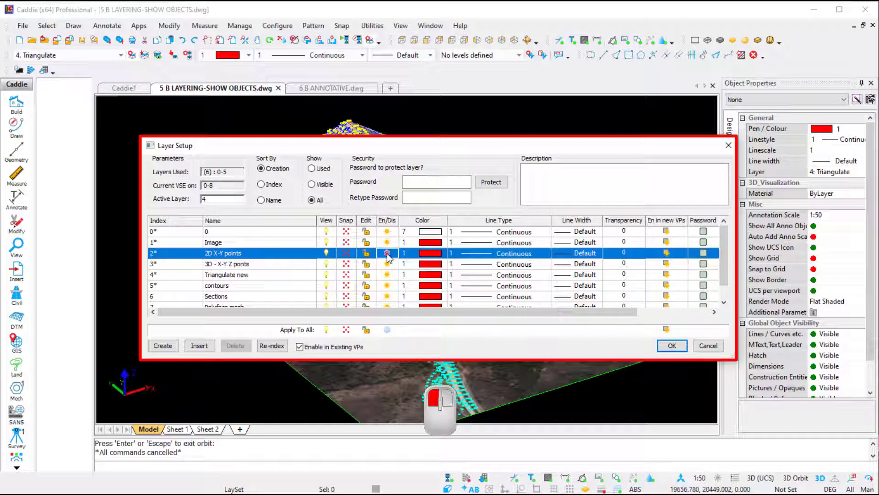
{"action": "left_click", "coordinate": [387, 254]}
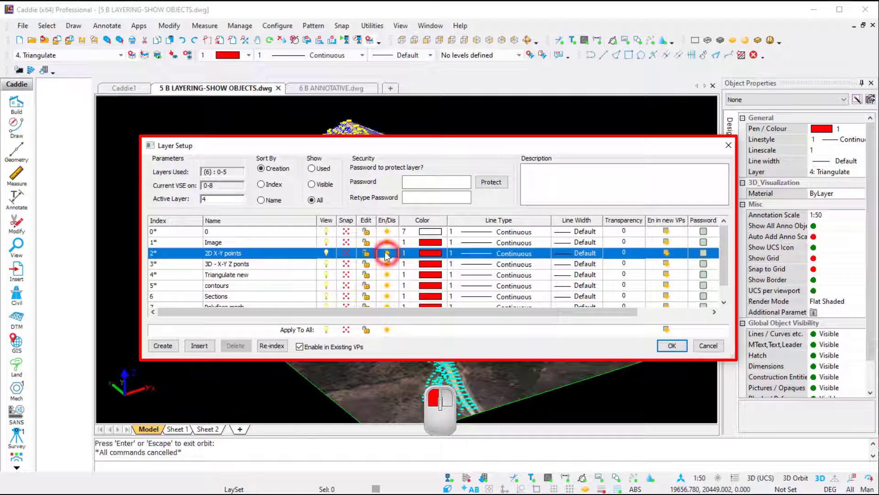
{"action": "left_click", "coordinate": [326, 253]}
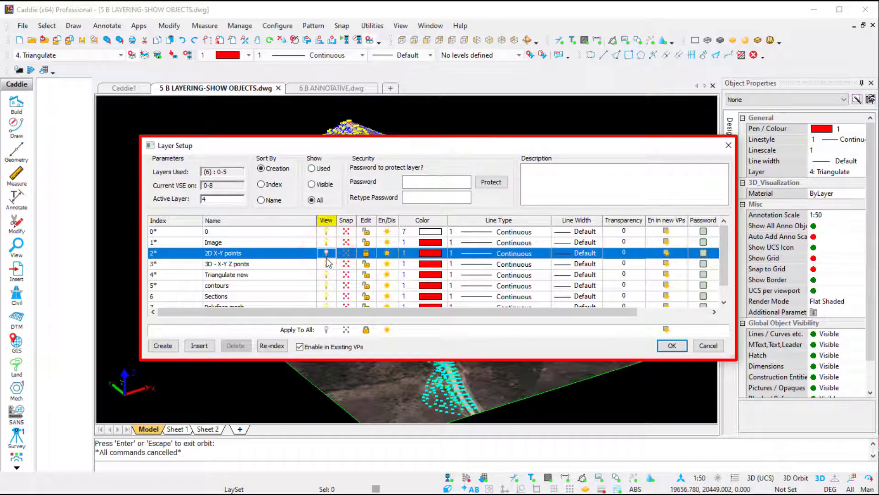
{"action": "left_click", "coordinate": [672, 346]}
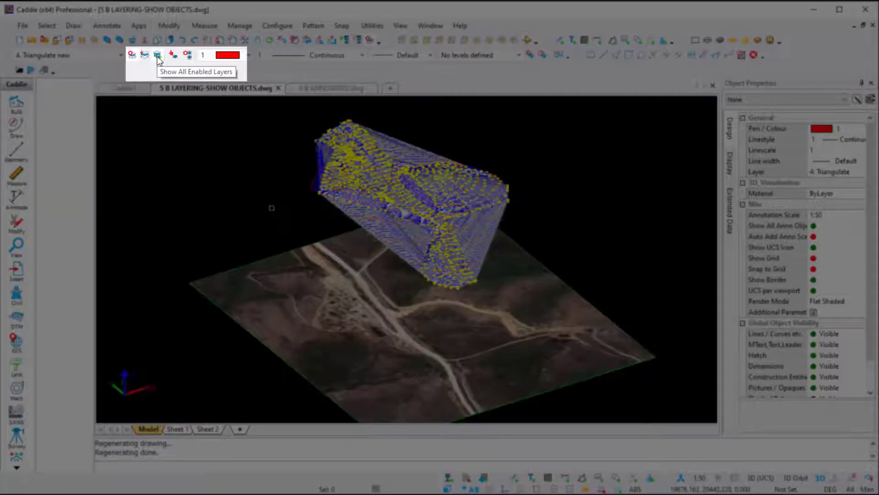
Show all enabled layers and preview the saved layer groups 2D Detail, 3D DTM, All Layers and Triangulate
{"action": "left_click", "coordinate": [157, 55]}
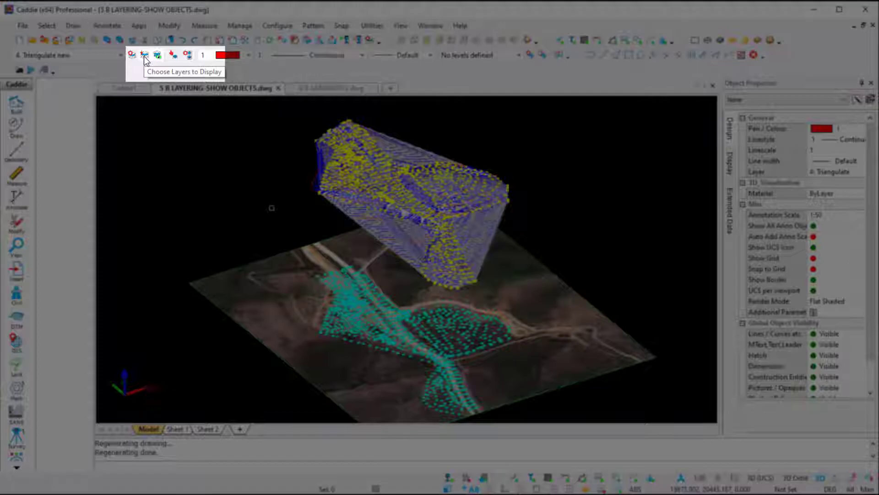
{"action": "left_click", "coordinate": [144, 56]}
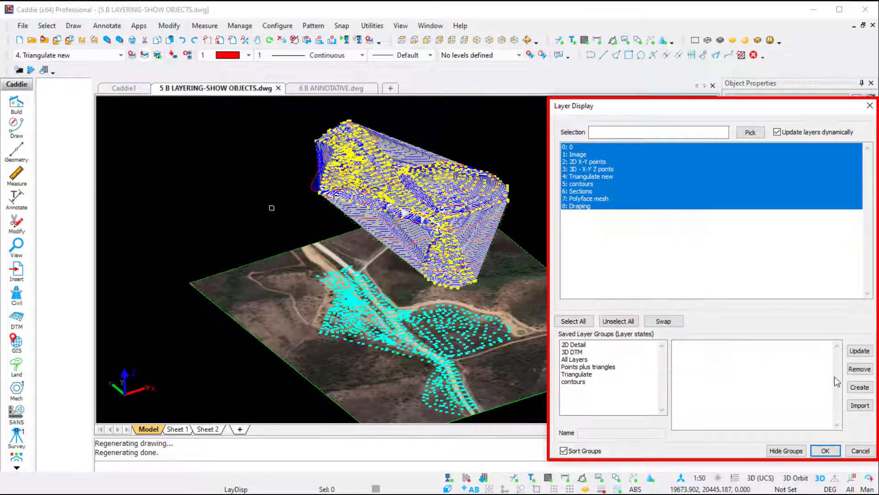
{"action": "double_click", "coordinate": [575, 346]}
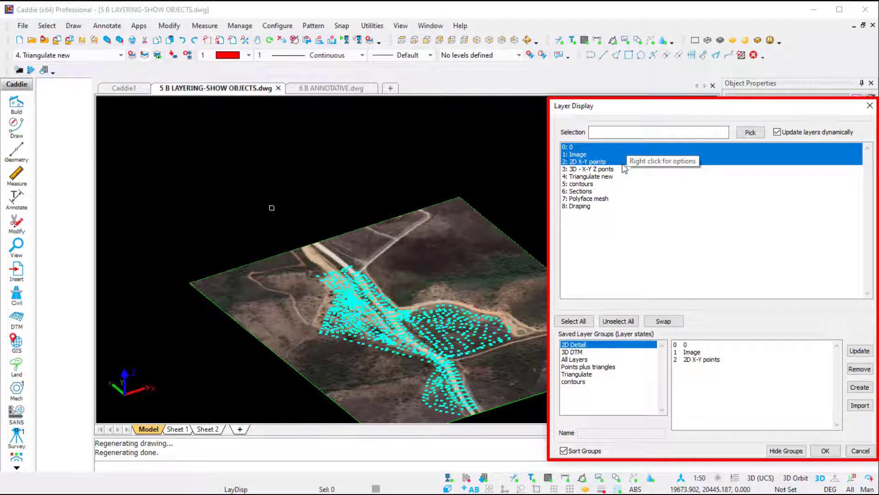
{"action": "double_click", "coordinate": [576, 356]}
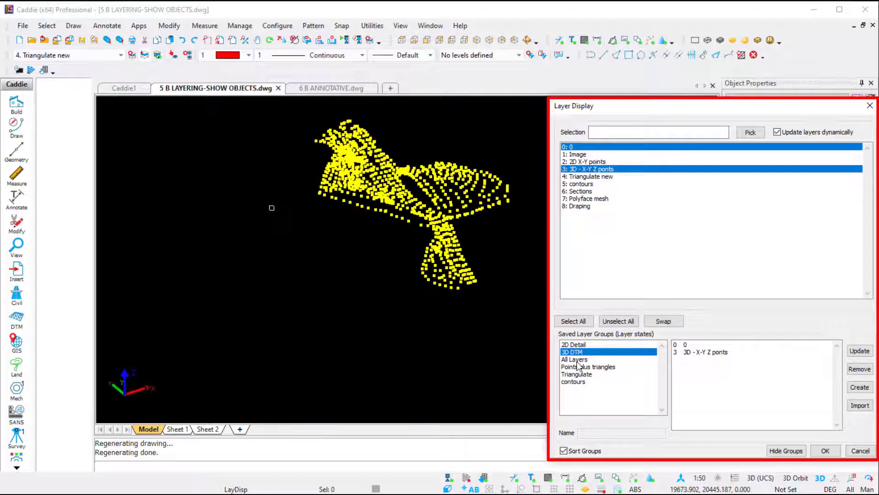
{"action": "left_click", "coordinate": [576, 360]}
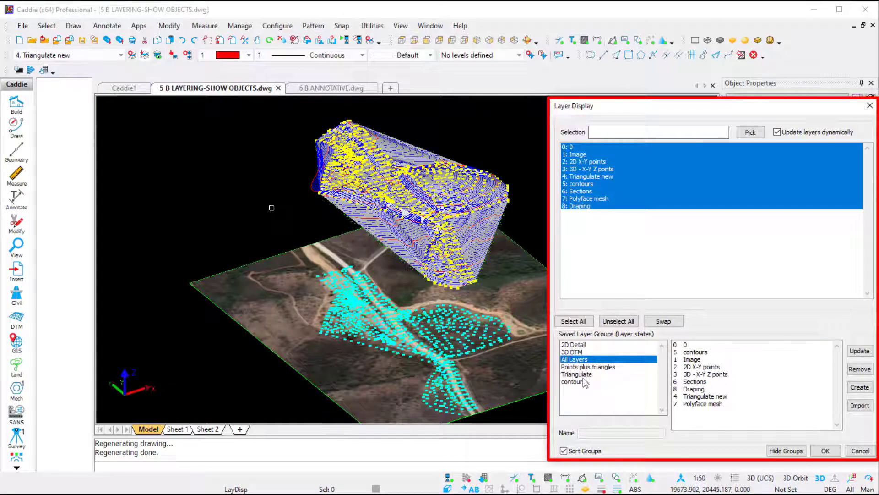
{"action": "left_click", "coordinate": [583, 374]}
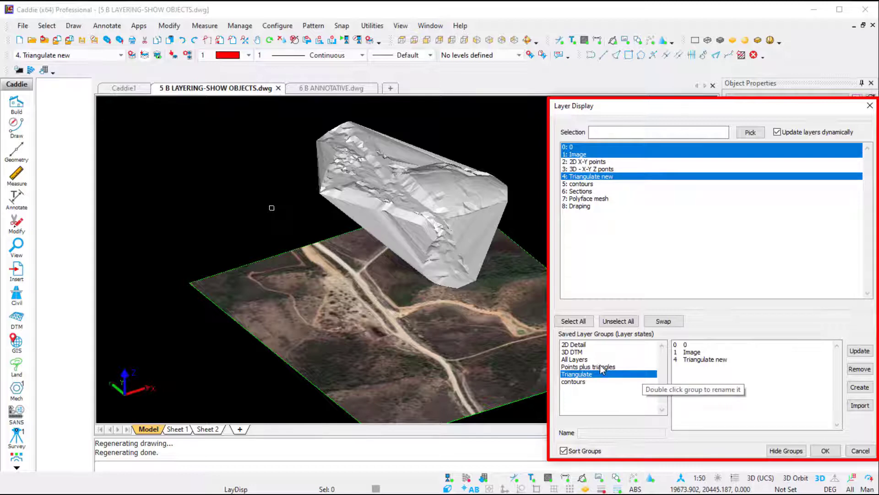
Select all layers for display and apply the layer display settings
{"action": "left_click", "coordinate": [575, 321]}
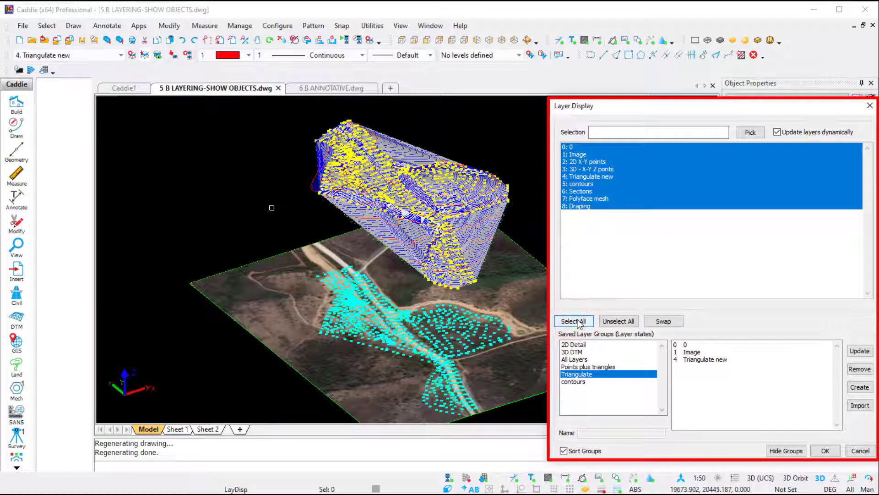
{"action": "left_click", "coordinate": [825, 450]}
{"action": "scroll", "coordinate": [426, 210], "scroll_direction": "up", "scroll_amount": 2}
{"action": "scroll", "coordinate": [427, 211], "scroll_direction": "down", "scroll_amount": 1}
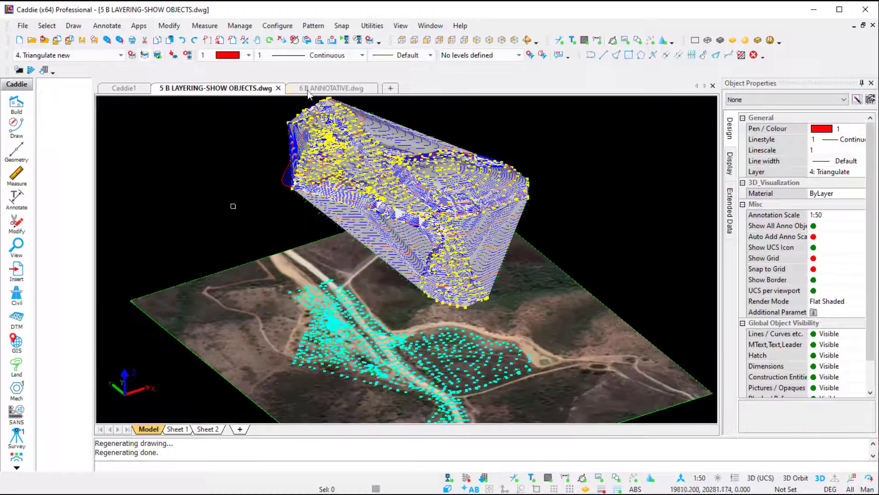
Switch to the 6 B ANNOTATIVE.dwg drawing and display its list of available layers
{"action": "left_click", "coordinate": [320, 89]}
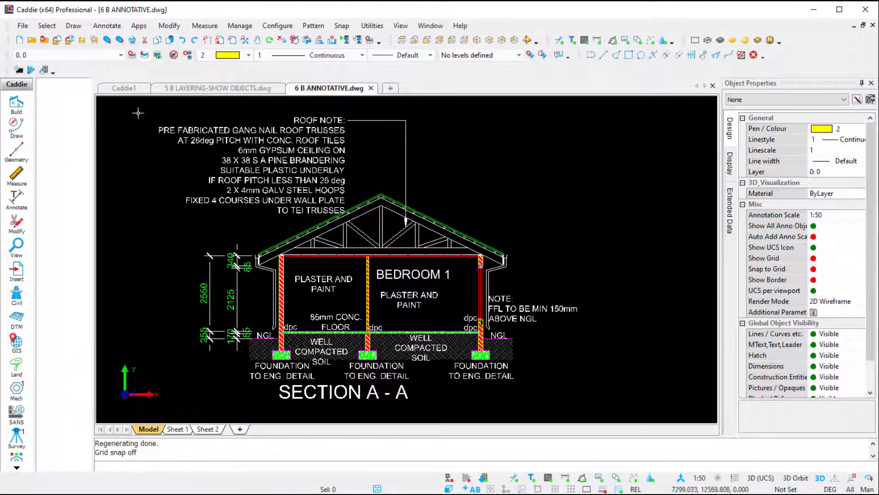
{"action": "left_click", "coordinate": [87, 55]}
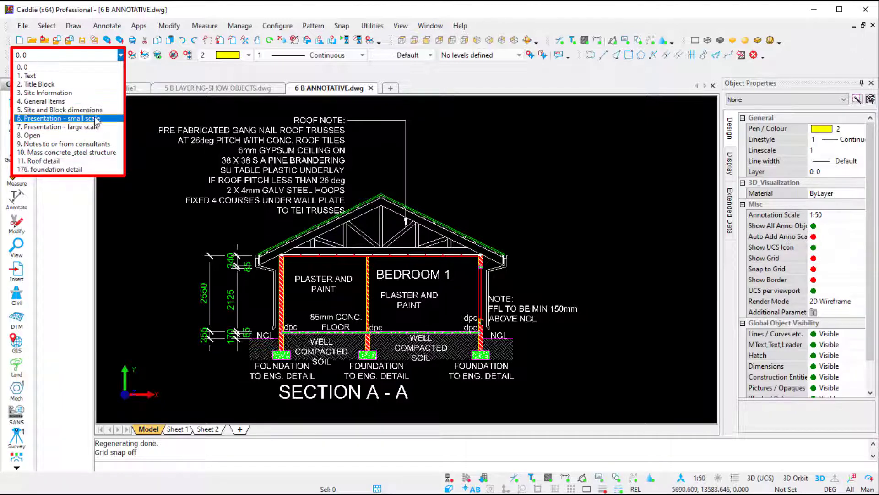
Create a layer named "new layer" in the layer setup, apply it, and look it up among the drawing's available layers
{"action": "left_click", "coordinate": [132, 56]}
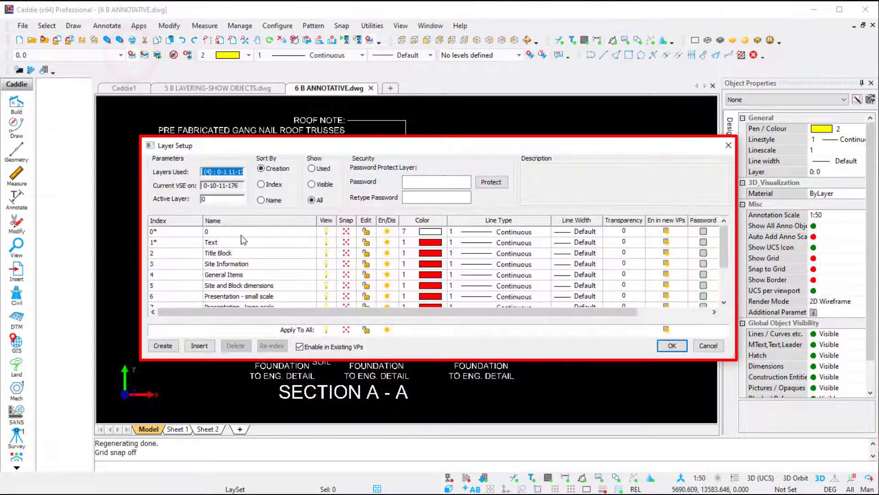
{"action": "scroll", "coordinate": [265, 259], "scroll_direction": "down", "scroll_amount": 2}
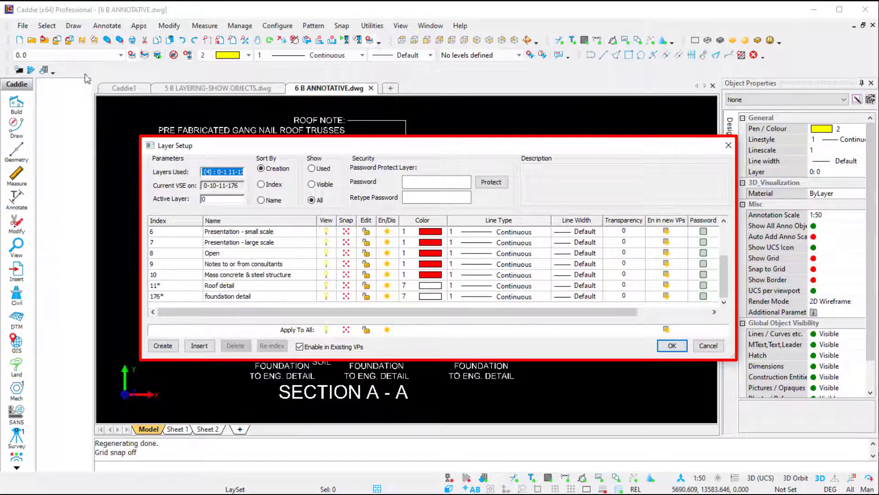
{"action": "left_click", "coordinate": [274, 276]}
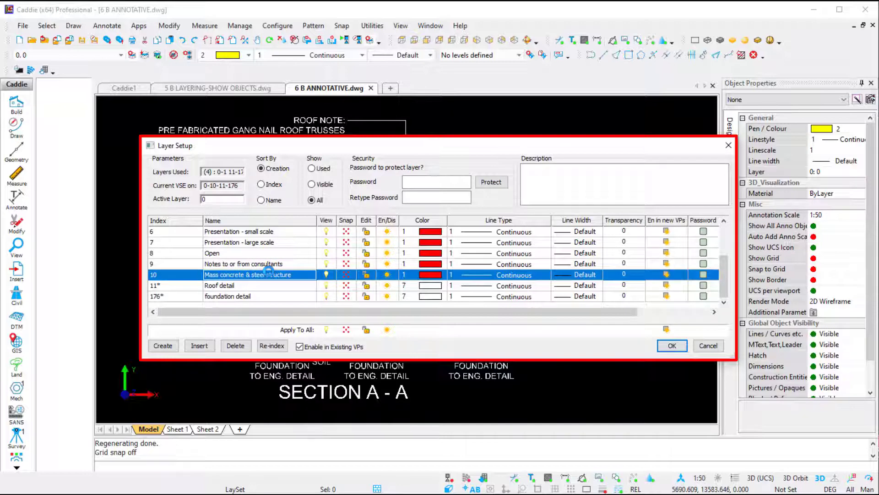
{"action": "left_click", "coordinate": [164, 348]}
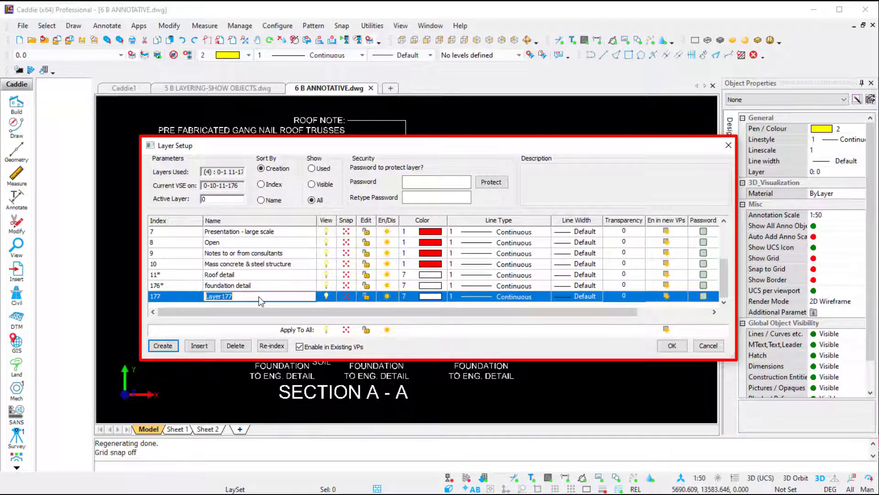
{"action": "type", "text": "new layer"}
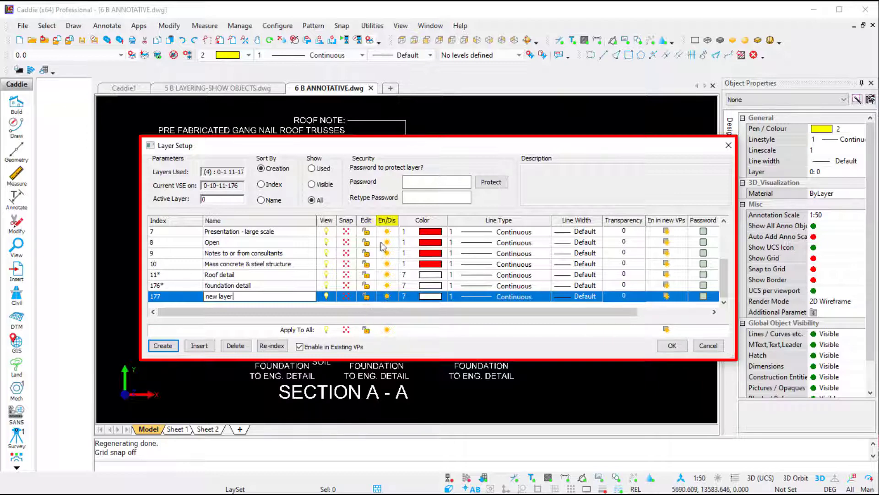
{"action": "left_click", "coordinate": [672, 345]}
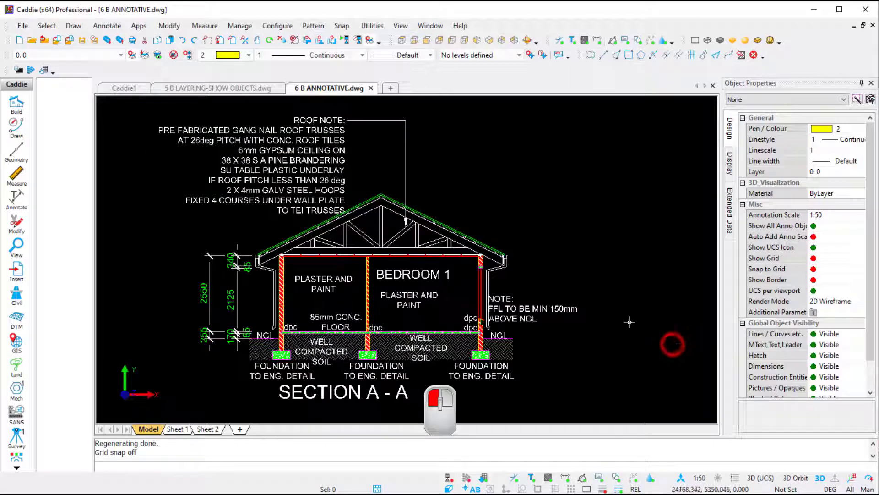
{"action": "left_click", "coordinate": [92, 56]}
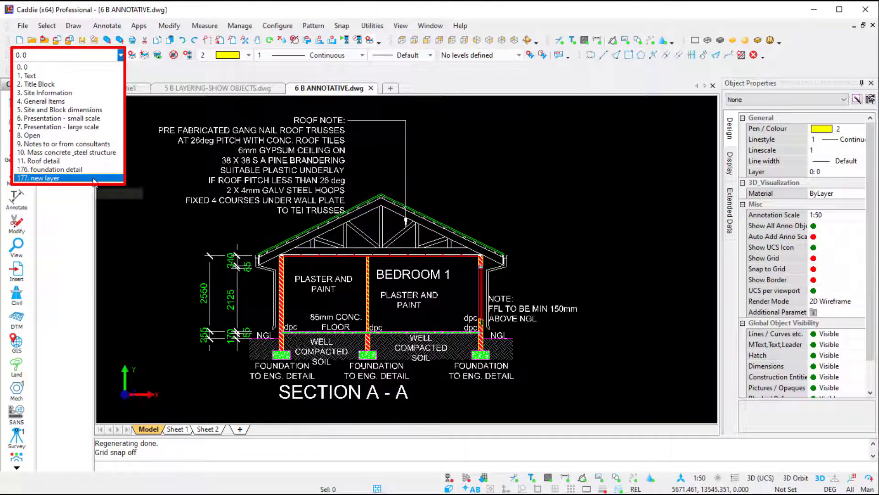